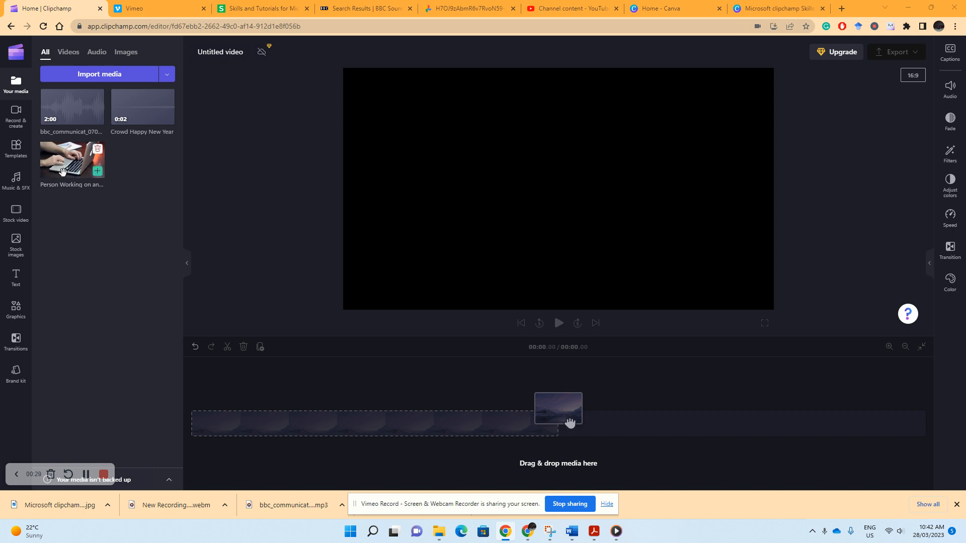
Place the Person Working on an Apple MacBook video at the start of the timeline and browse the imported videos, audio and images.
left_click_drag(75, 165, 197, 426)
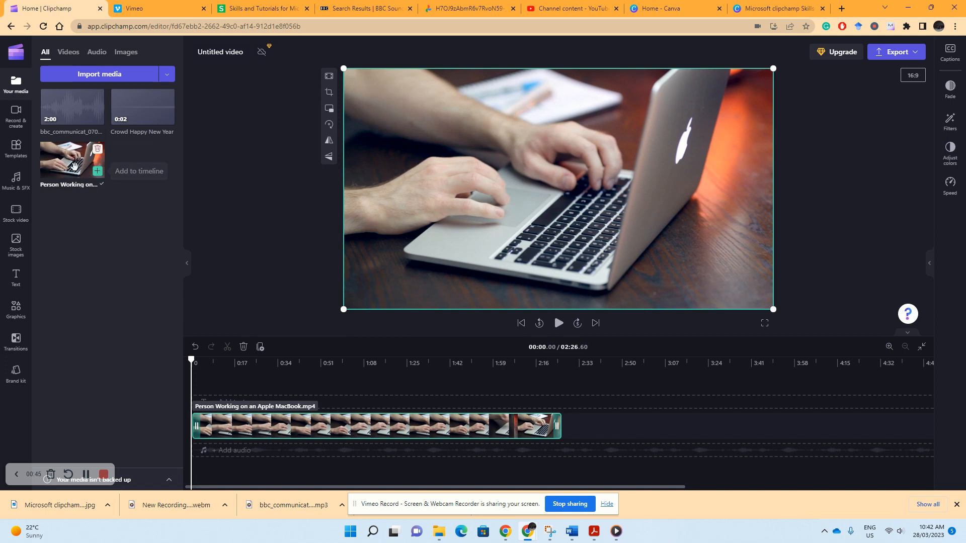
left_click(69, 54)
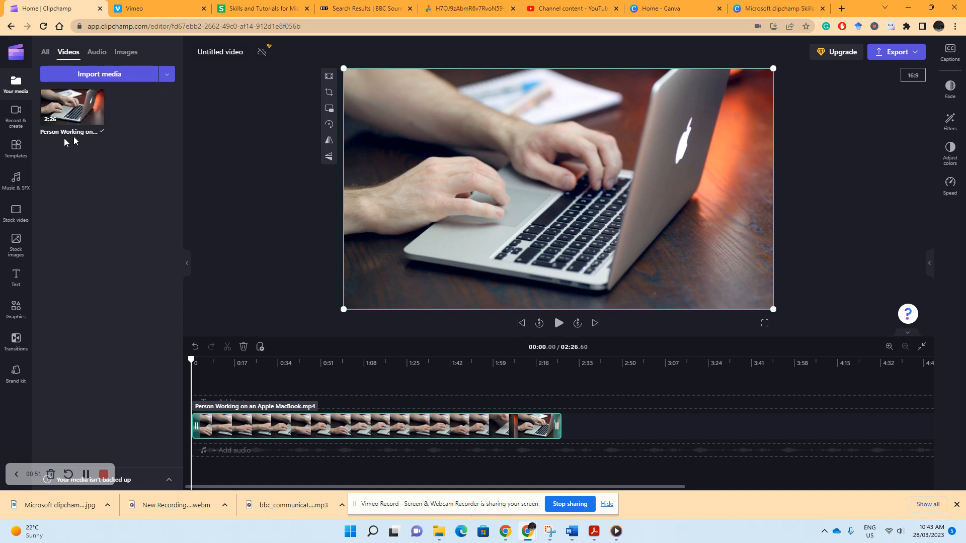
mouse_move(81, 119)
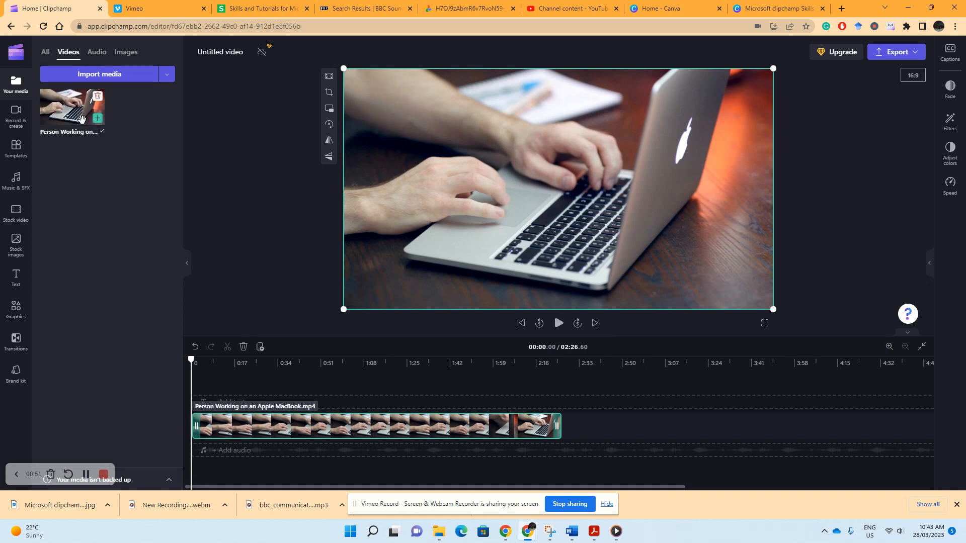
left_click(103, 55)
left_click(126, 54)
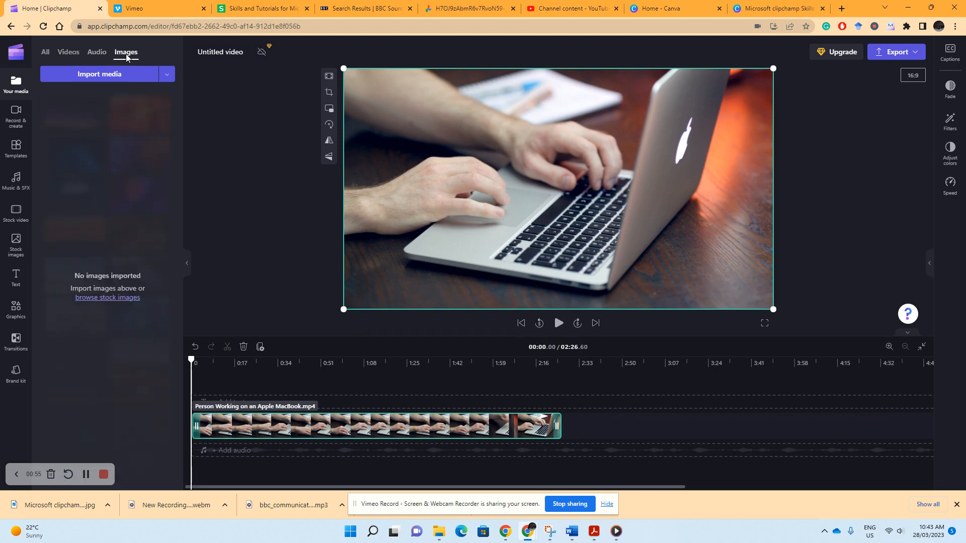
left_click(68, 52)
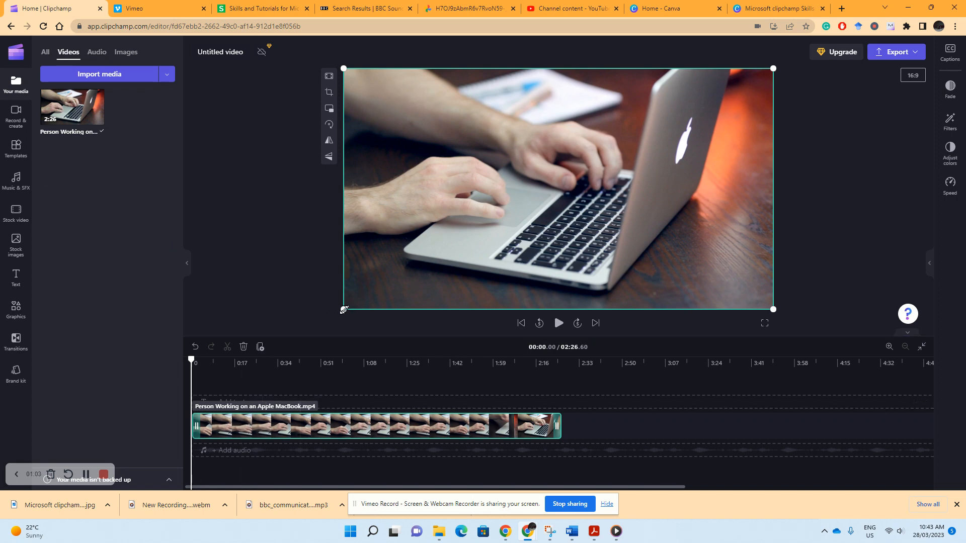
Shrink the video into the upper-right corner of the canvas, and scale it back to fill the whole frame.
left_click_drag(344, 310, 617, 155)
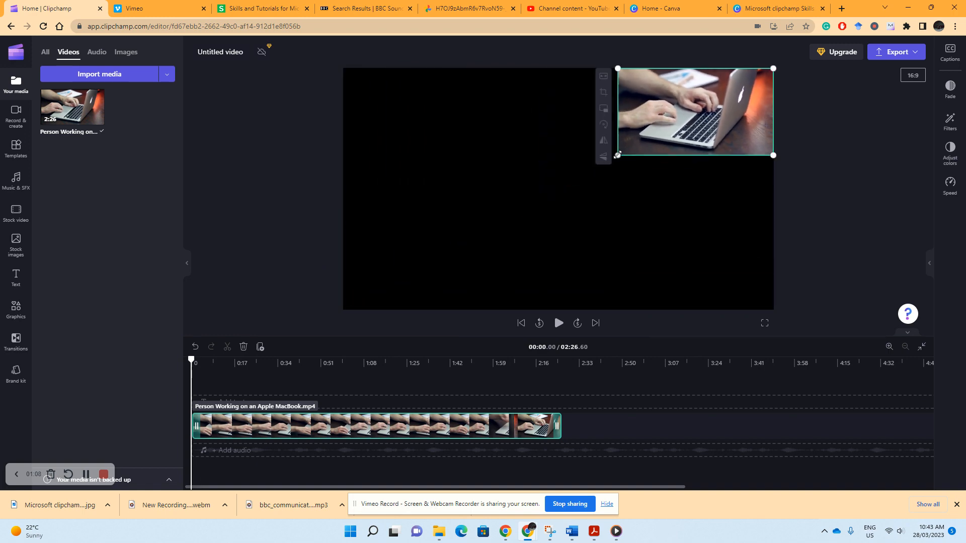
left_click(643, 185)
left_click(679, 147)
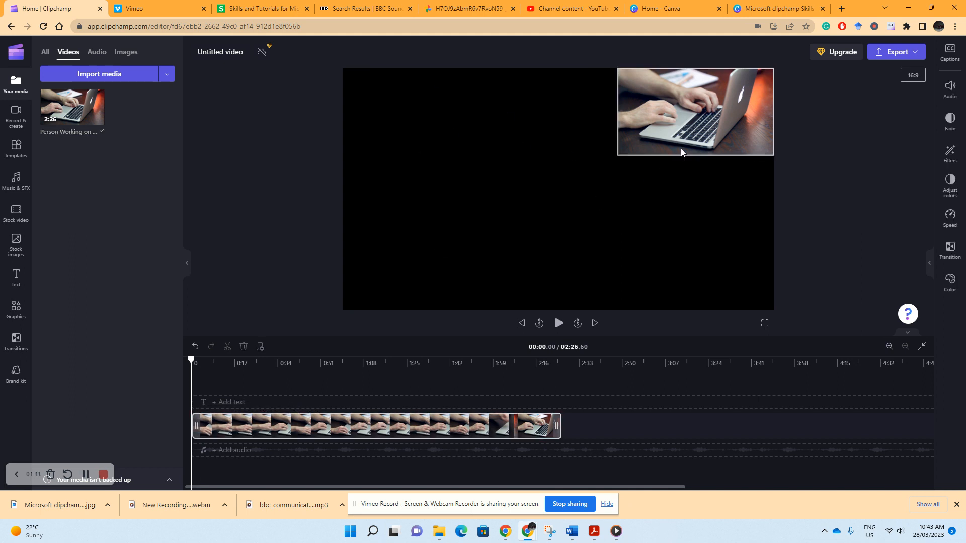
left_click_drag(614, 155, 340, 380)
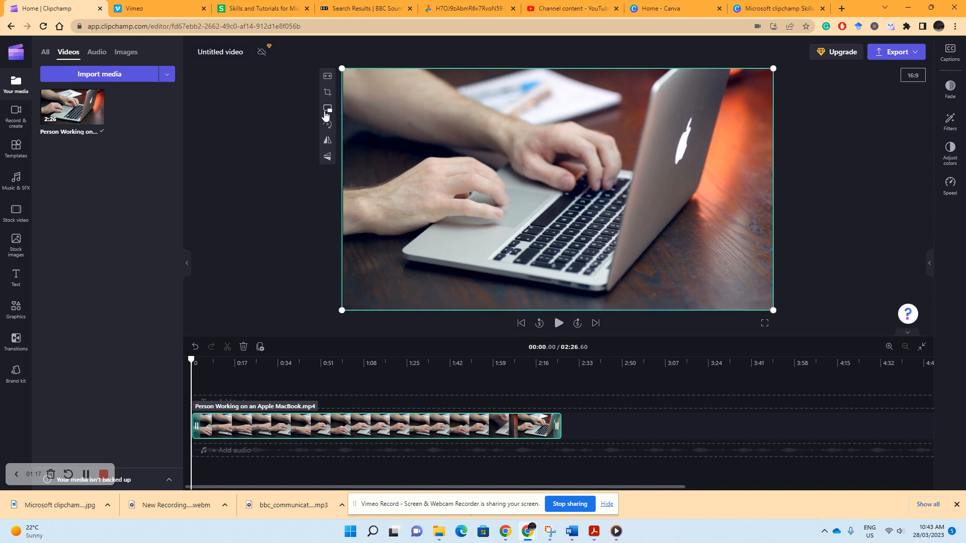
left_click(328, 78)
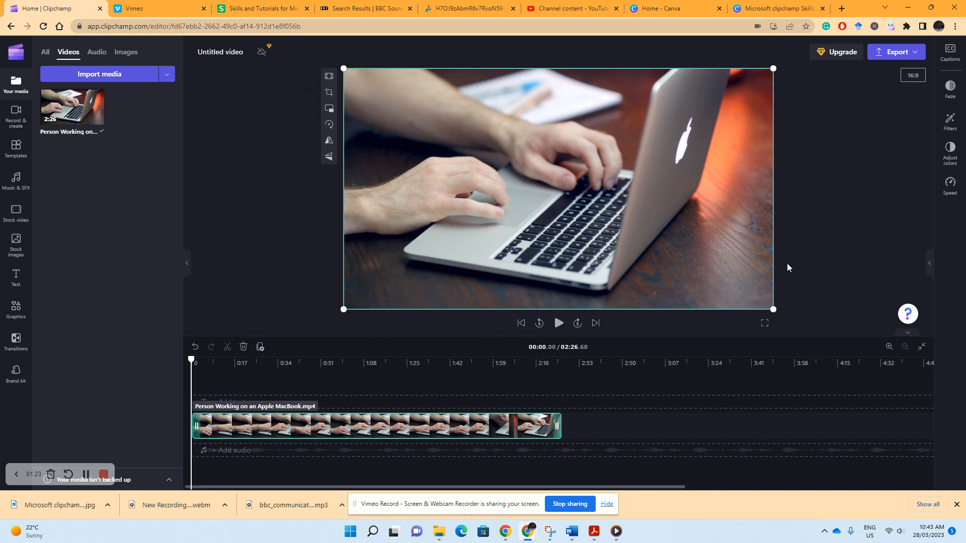
Crop the video to the hands and keyboard area, and make the cropped picture fill the whole frame.
left_click(327, 92)
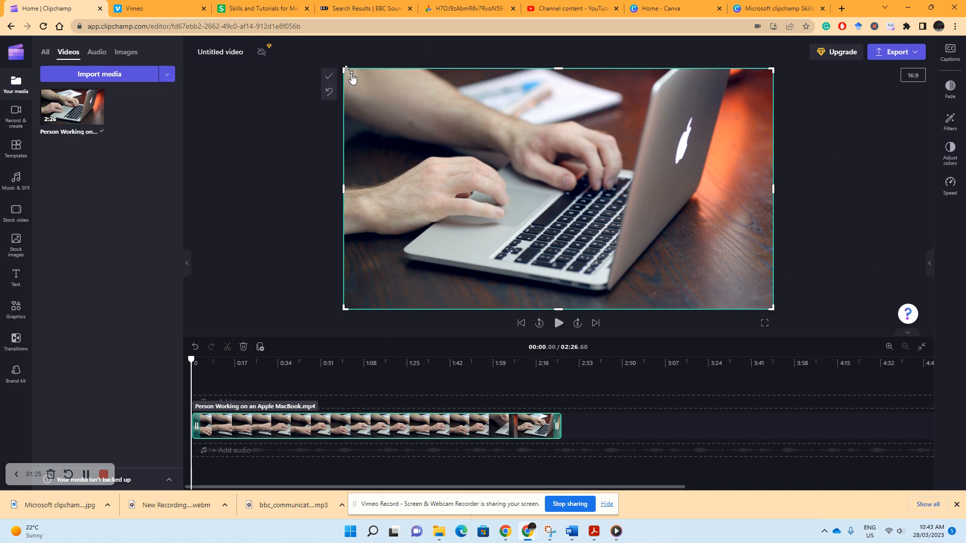
left_click_drag(351, 76, 460, 143)
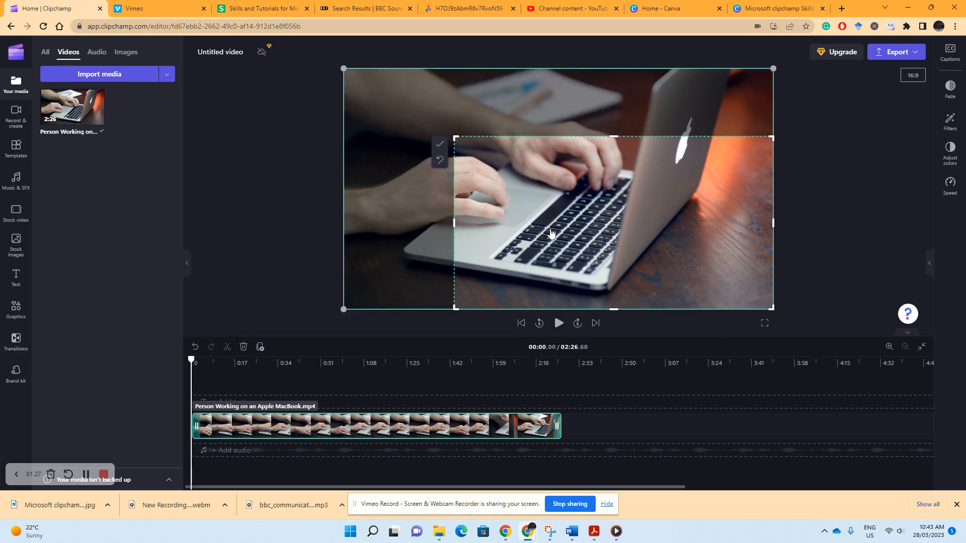
left_click_drag(772, 307, 699, 276)
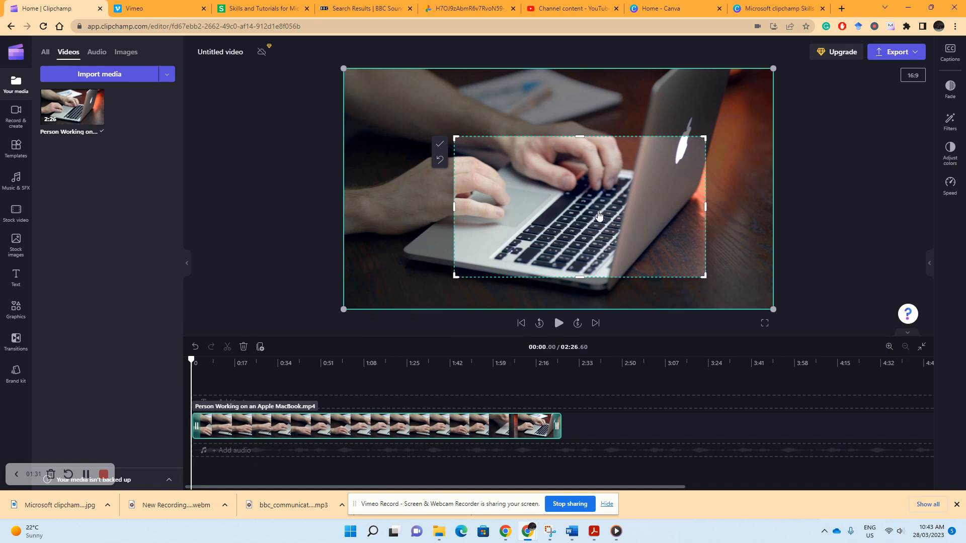
left_click(576, 223)
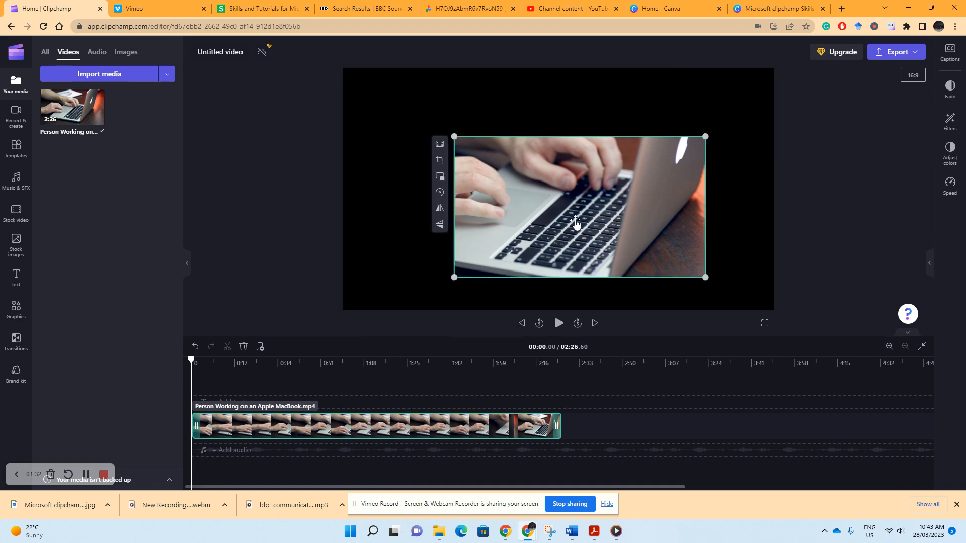
left_click(440, 177)
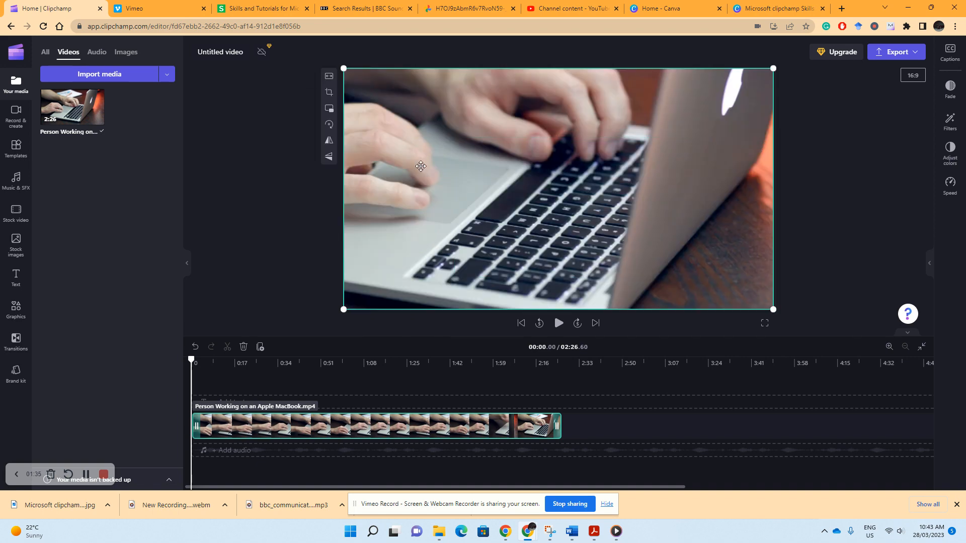
left_click(803, 190)
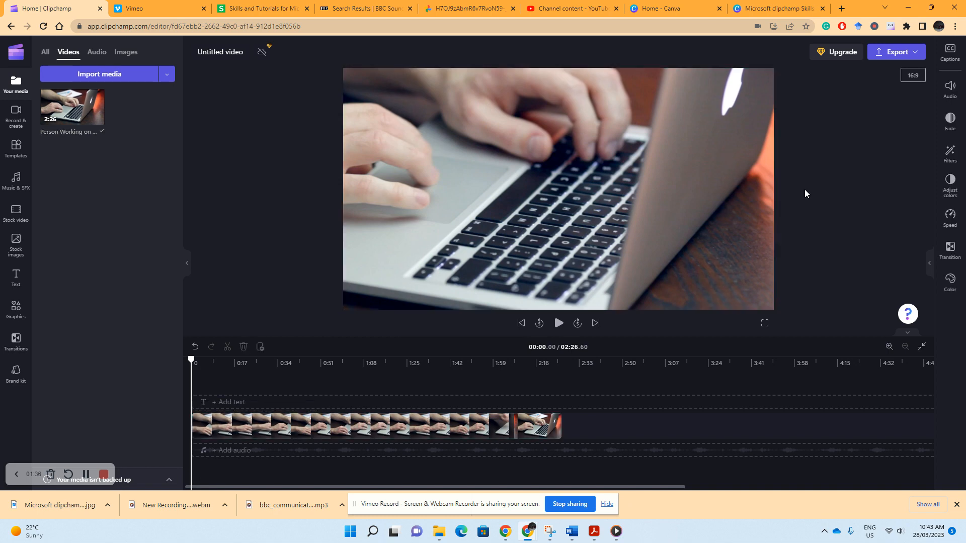
left_click(476, 214)
left_click(265, 235)
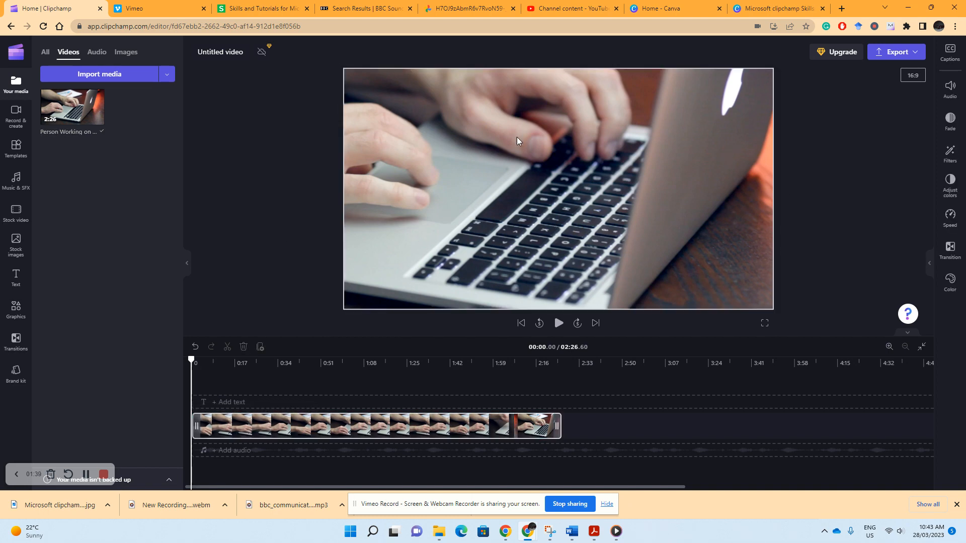
Rotate the cropped video in 90-degree turns through a full circle back to its upright orientation.
left_click(405, 120)
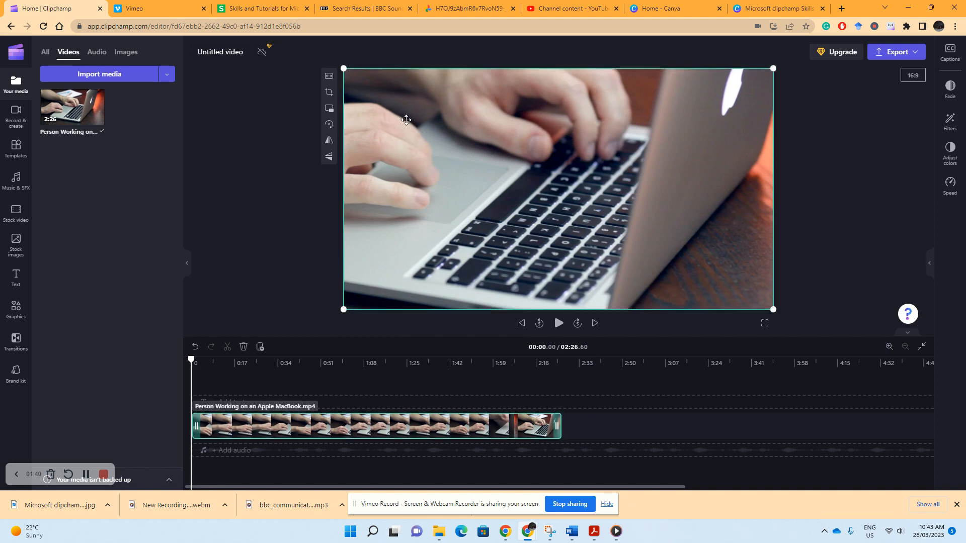
left_click(329, 125)
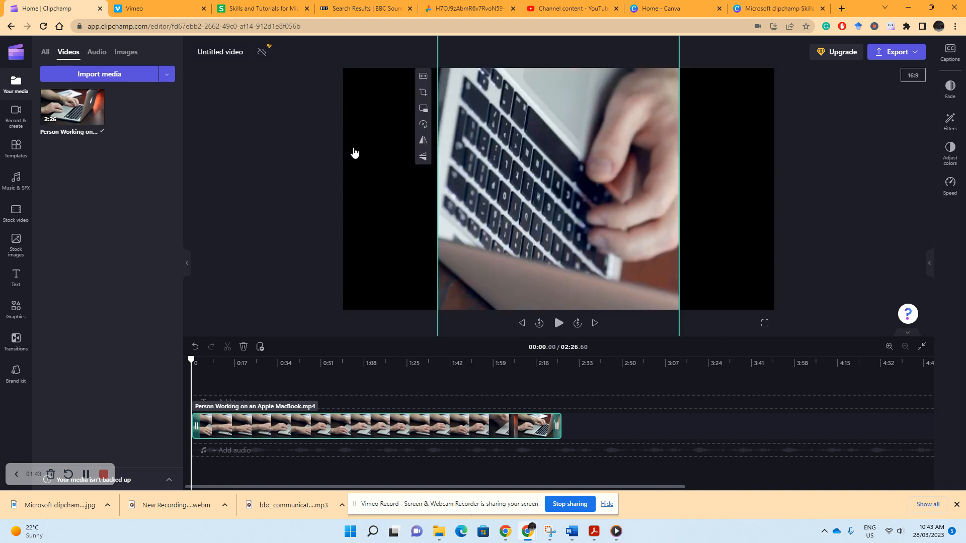
left_click(423, 124)
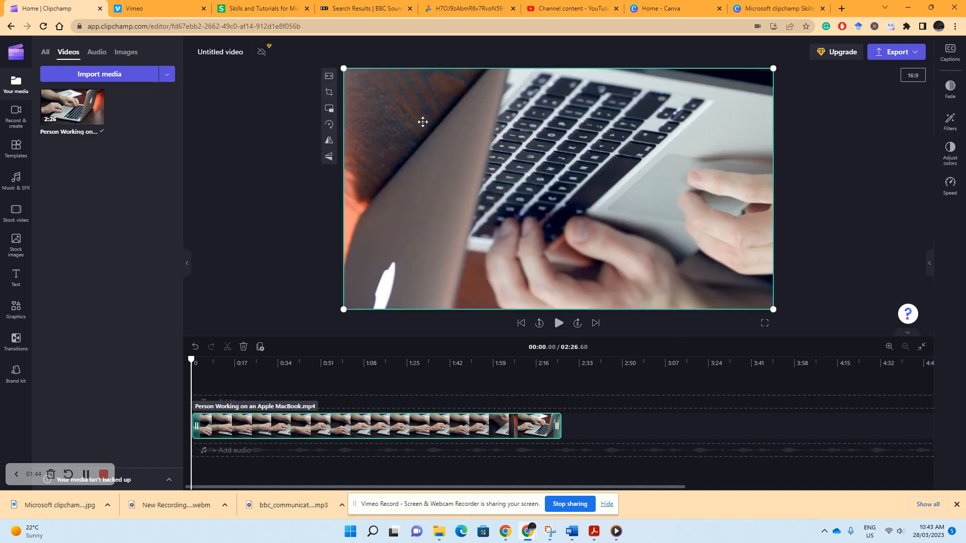
left_click(334, 127)
left_click(422, 124)
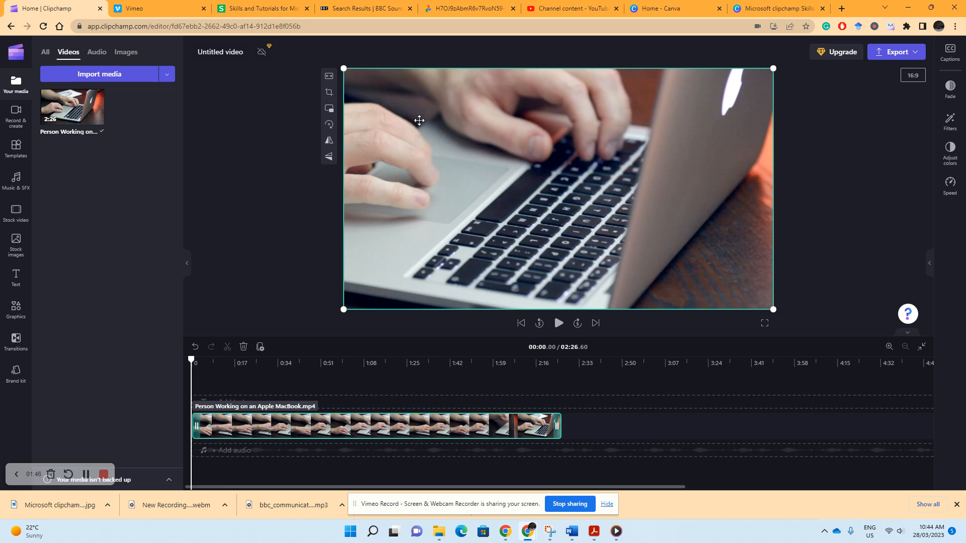
Flip the video horizontally and back, and flip it vertically and back to its original orientation.
left_click(334, 144)
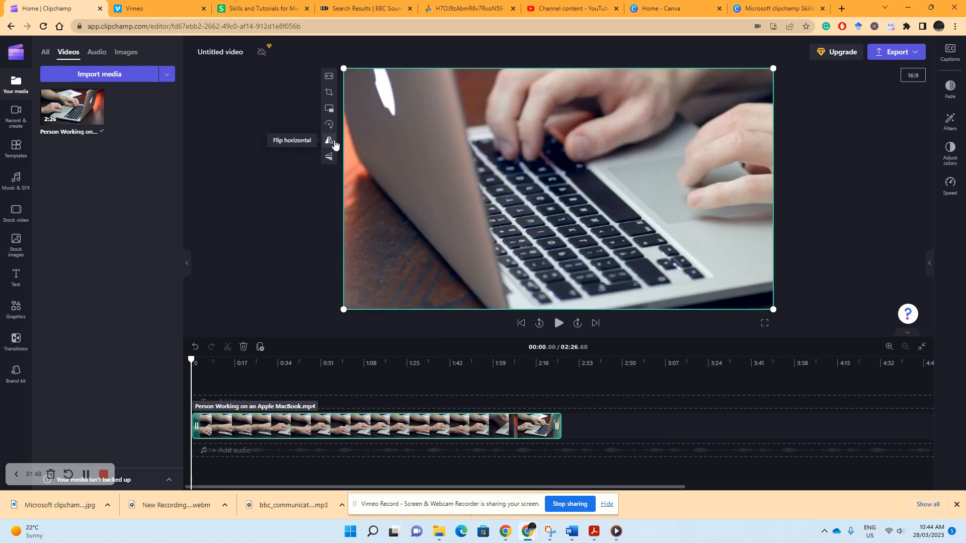
left_click(334, 144)
left_click(332, 156)
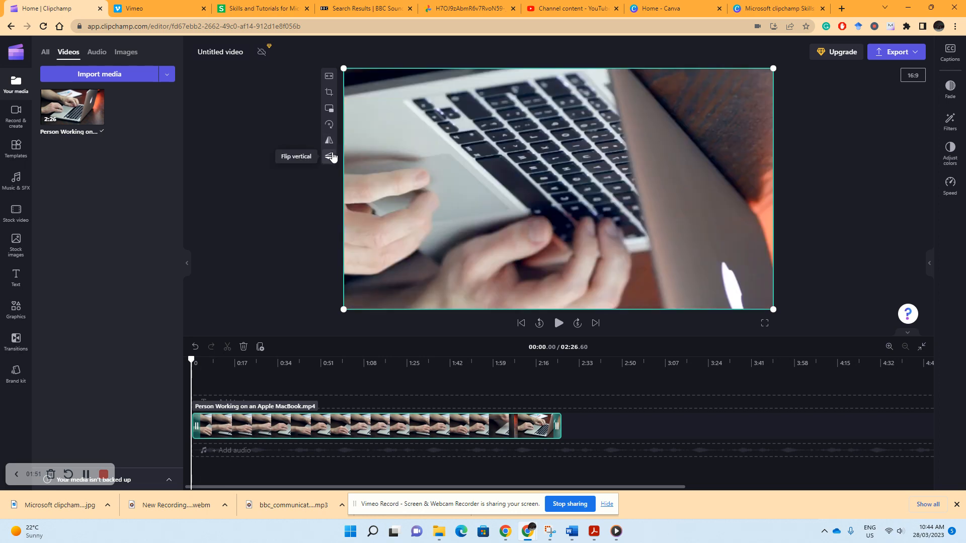
left_click(332, 157)
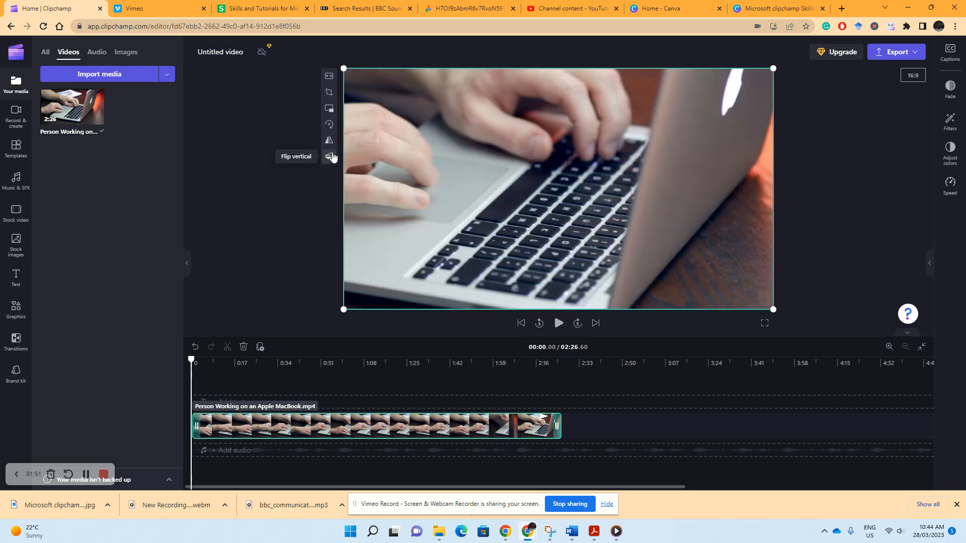
left_click(327, 226)
left_click(414, 158)
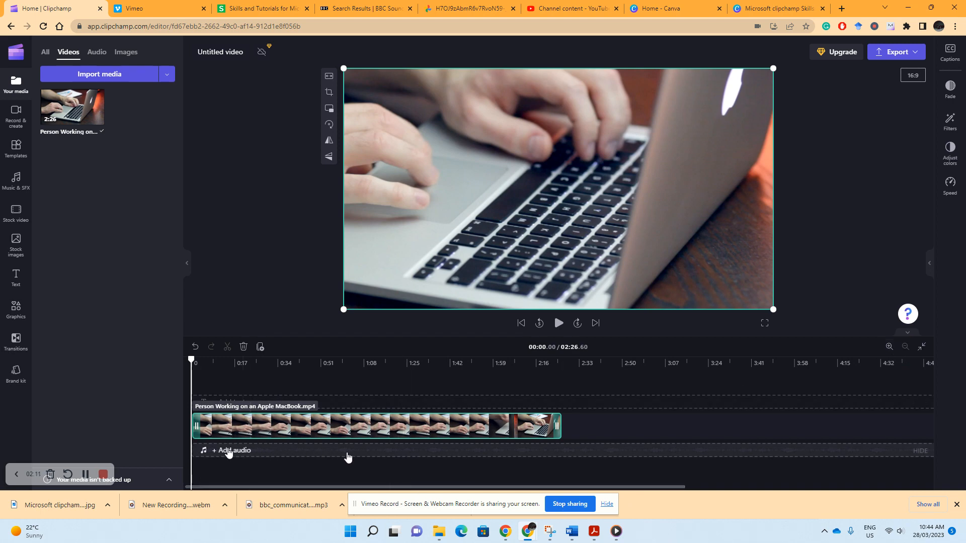
Position the playhead at about 10.77 seconds and add the Crowd Happy New Year sound beneath the video around that point.
left_click(889, 348)
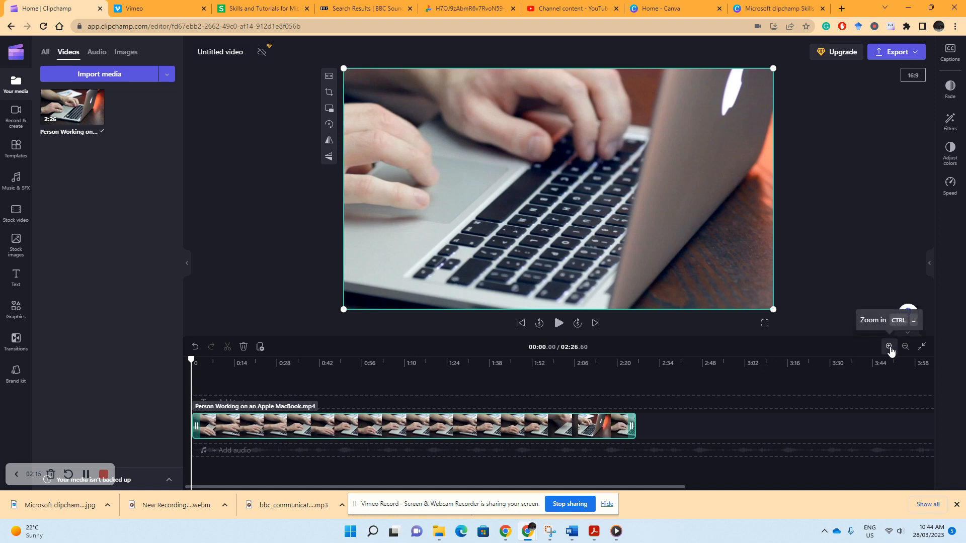
left_click(889, 348)
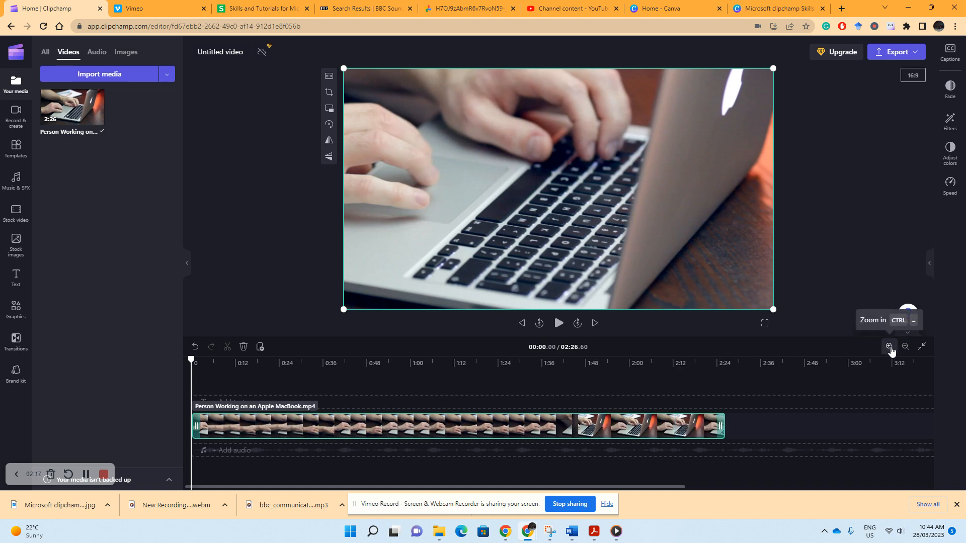
left_click(890, 348)
left_click(889, 348)
left_click(890, 348)
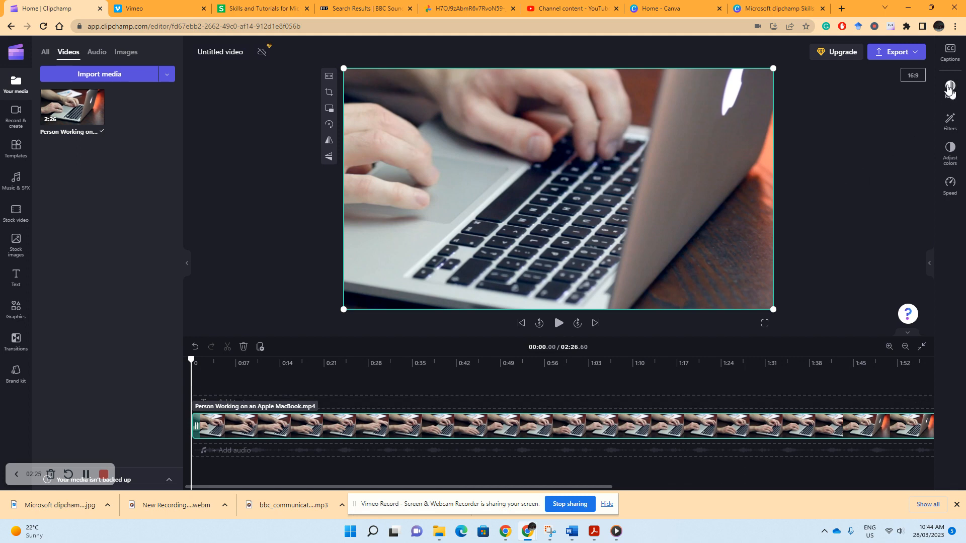
left_click(889, 347)
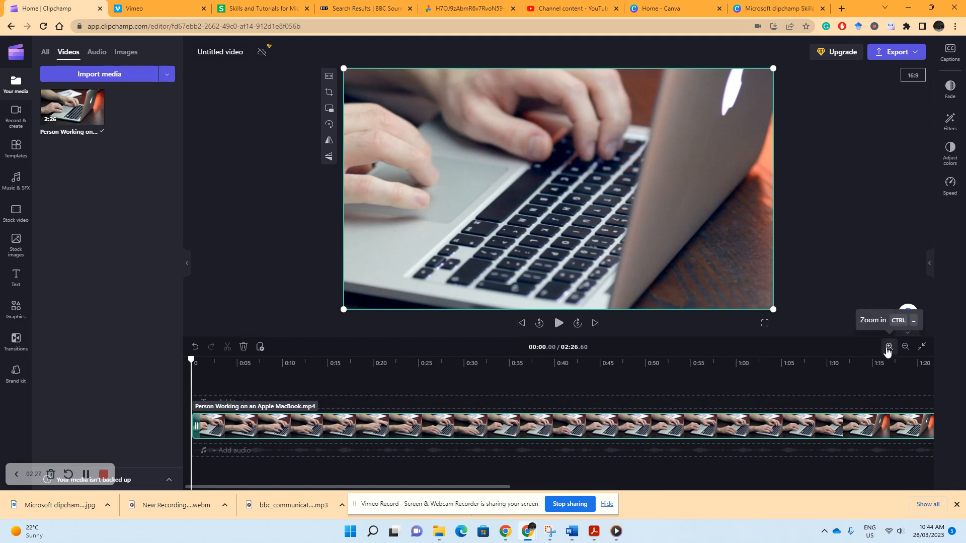
left_click(376, 363)
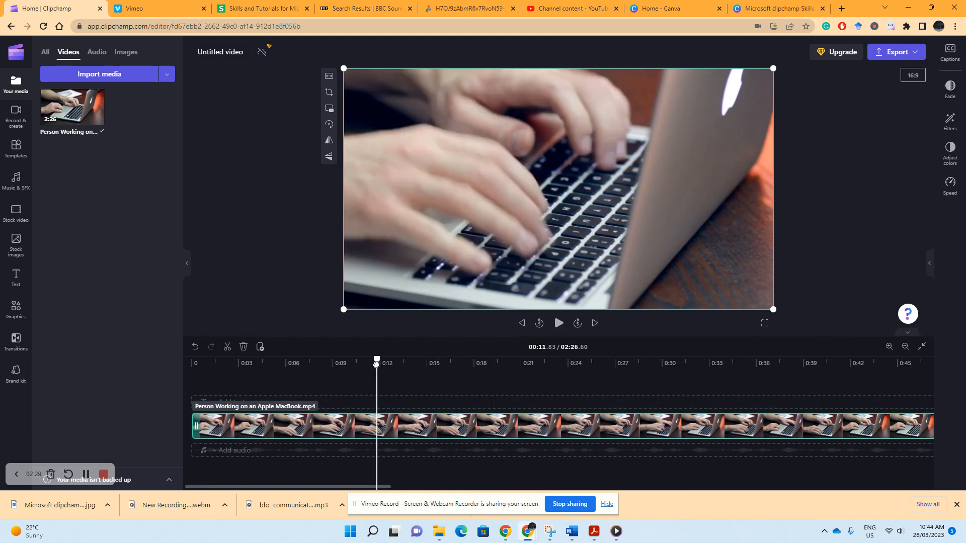
left_click_drag(376, 362, 360, 363)
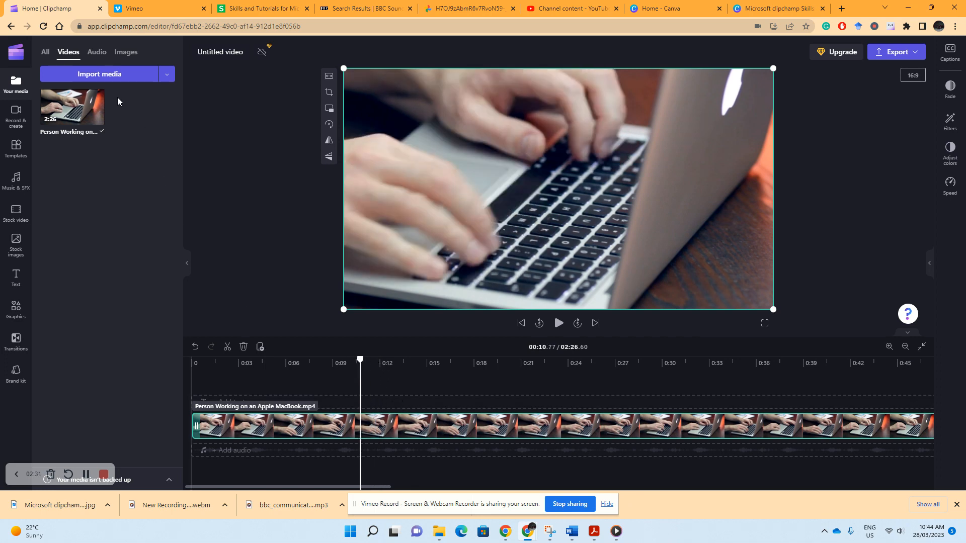
left_click(96, 52)
left_click_drag(124, 100, 363, 458)
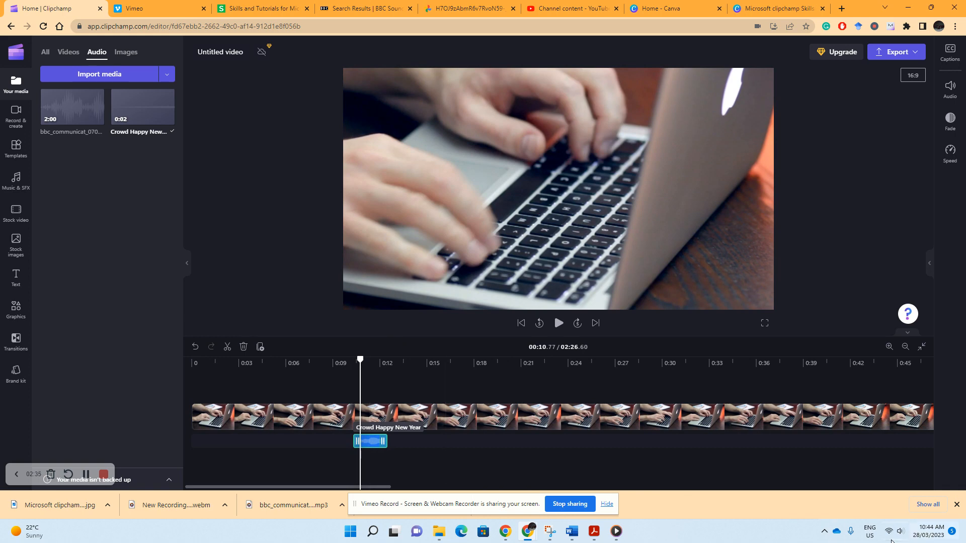
Mute the computer's sound output in the Windows quick settings and return to the video editor.
left_click(895, 533)
left_click(793, 468)
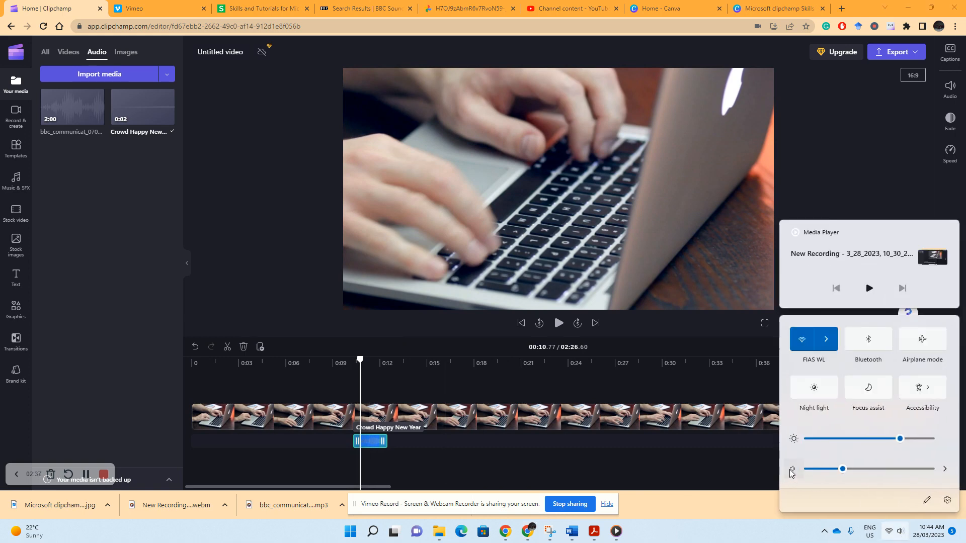
left_click(562, 468)
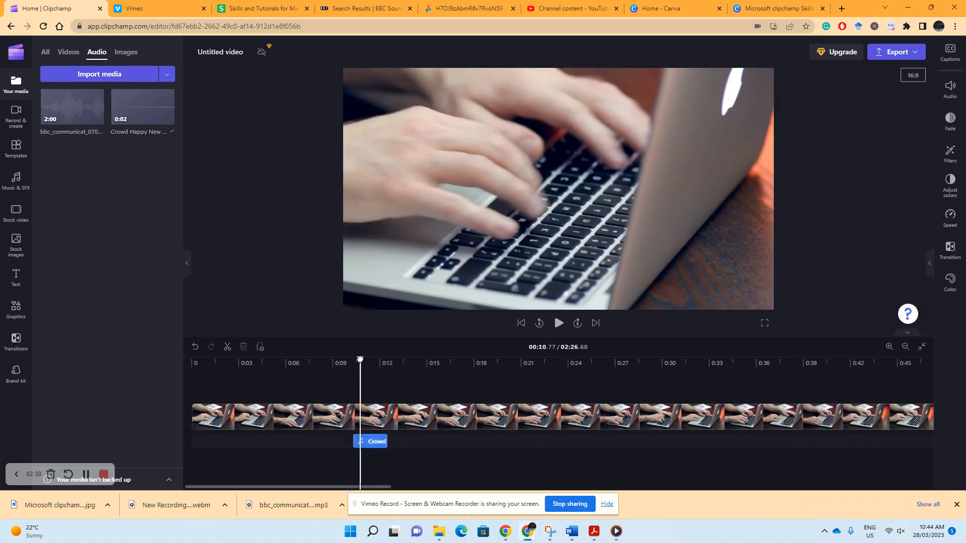
Shift the playhead to 10.97 seconds and move the Crowd Happy New Year clip to start at about 12 seconds.
left_click_drag(360, 364, 363, 363)
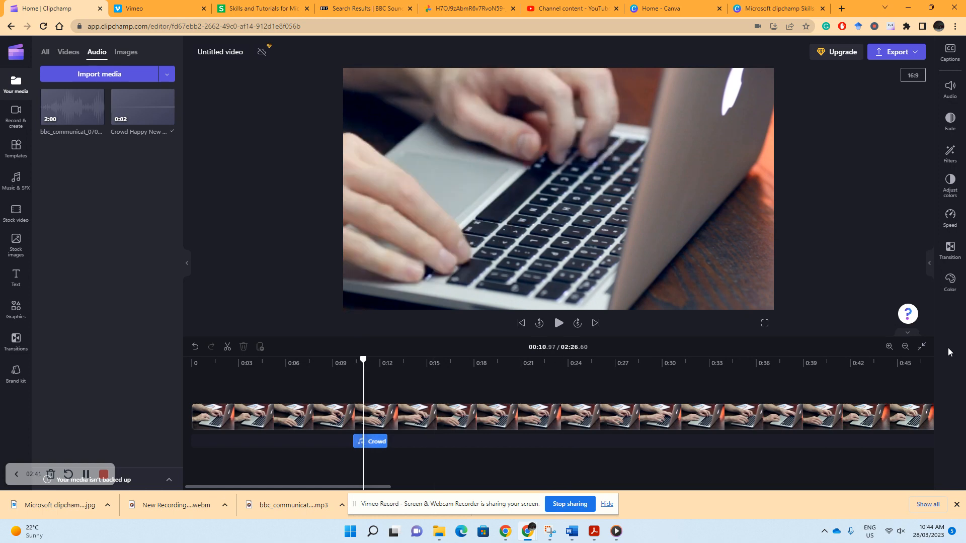
left_click_drag(372, 441, 400, 441)
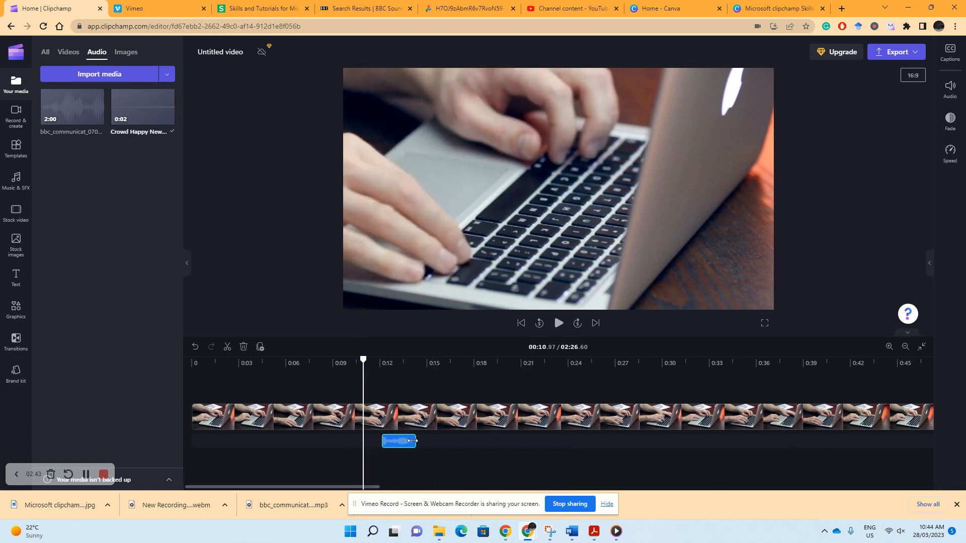
Move the Crowd Happy New Year clip earlier on the timeline so it starts at about 10.1 seconds.
left_click(890, 352)
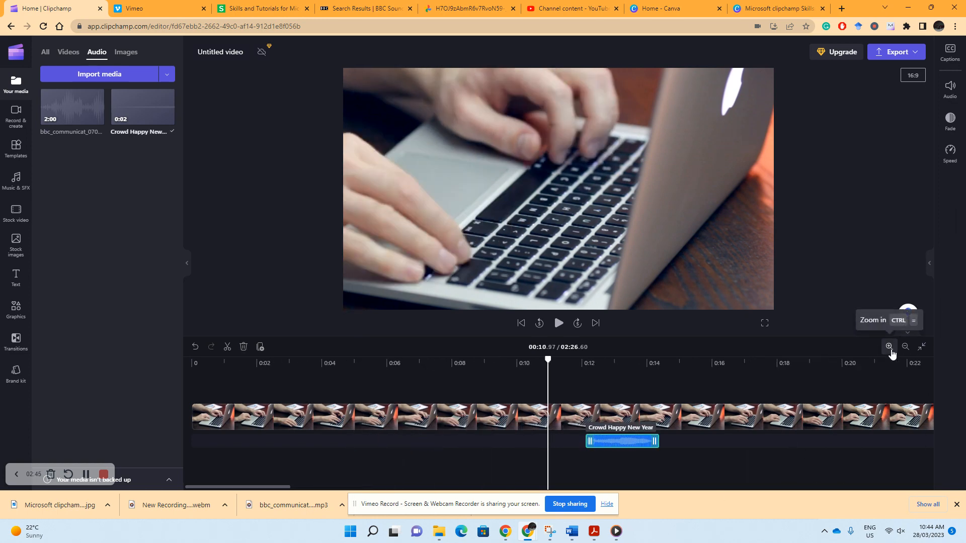
left_click(892, 353)
left_click(892, 353)
left_click_drag(734, 441, 656, 442)
left_click(895, 350)
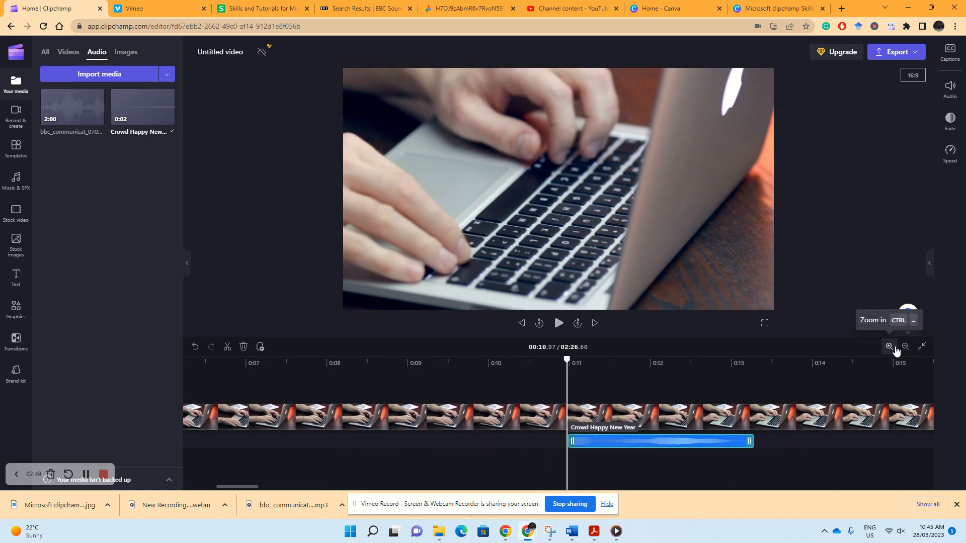
left_click(896, 351)
left_click(896, 351)
left_click_drag(682, 445, 536, 445)
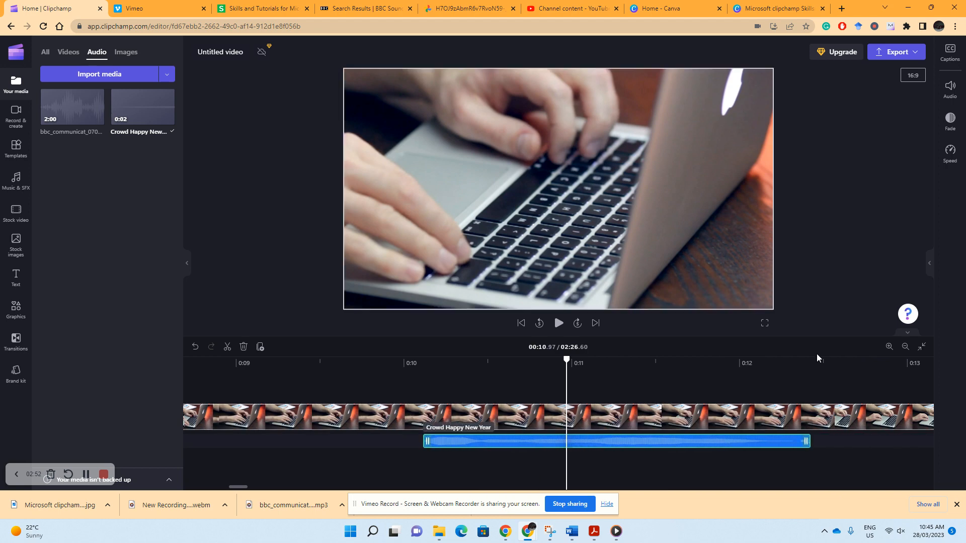
Position the playhead at 1:01.38 and split the video clip there.
left_click(906, 347)
left_click(906, 347)
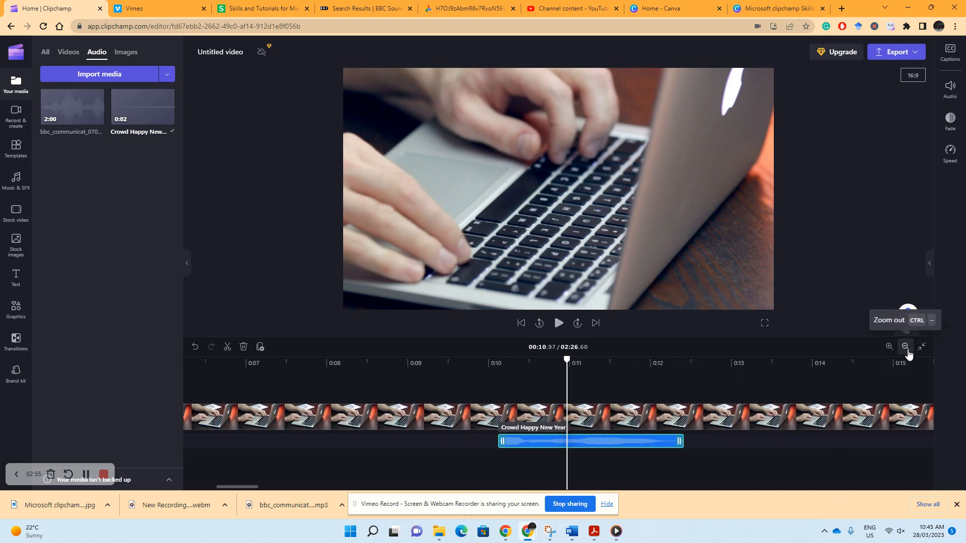
left_click(907, 347)
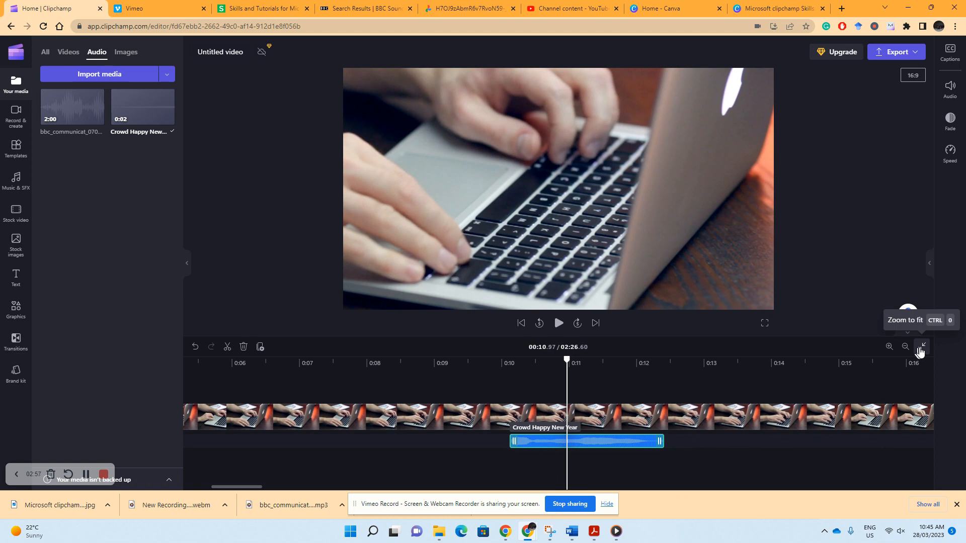
left_click(921, 350)
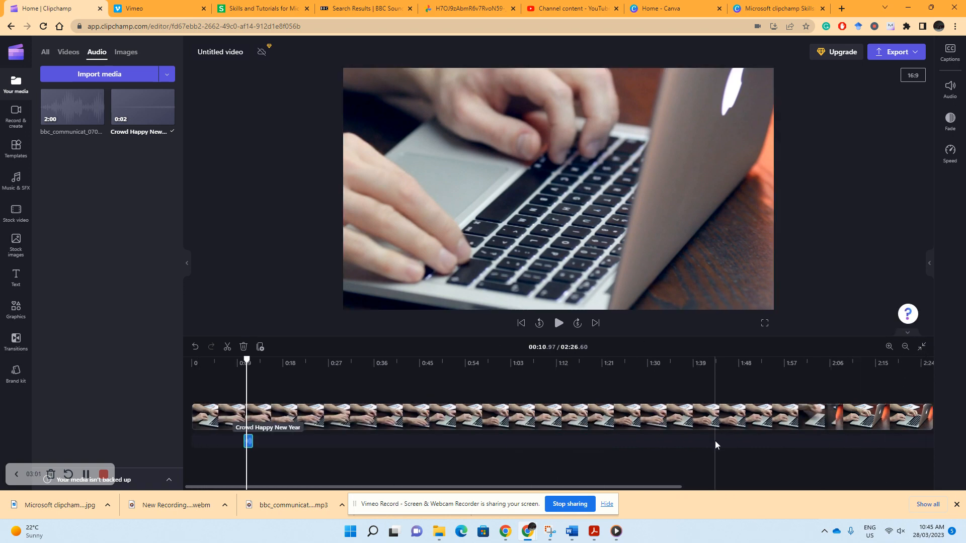
left_click(631, 419)
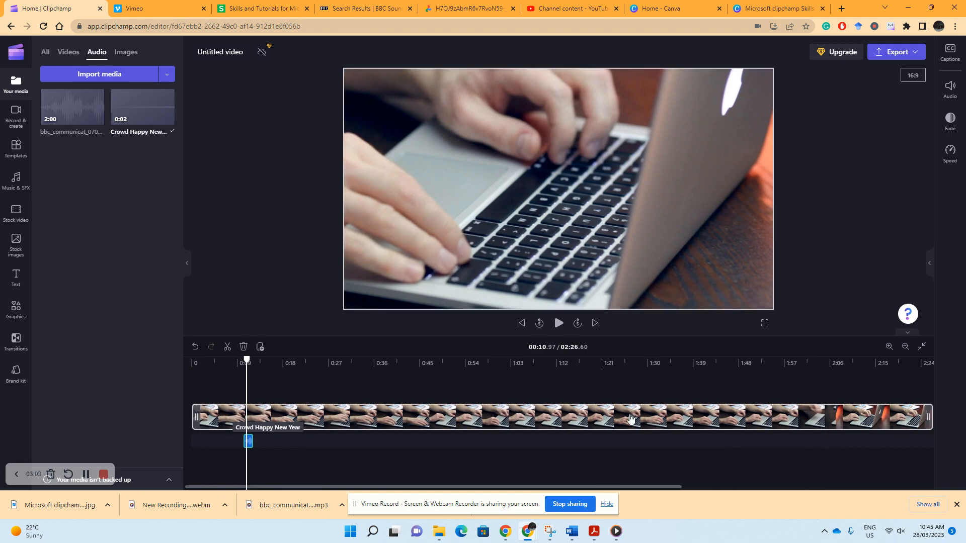
left_click(683, 449)
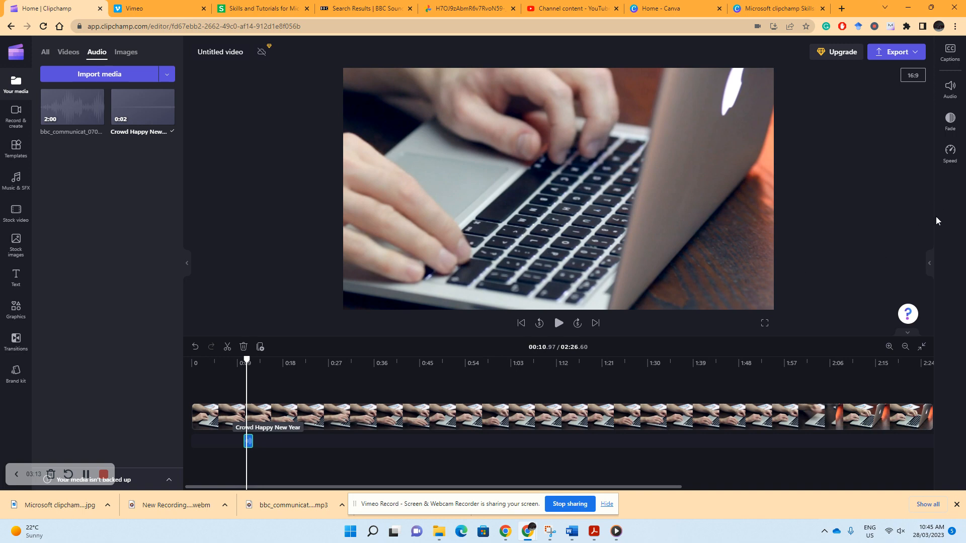
left_click(362, 425)
left_click(510, 368)
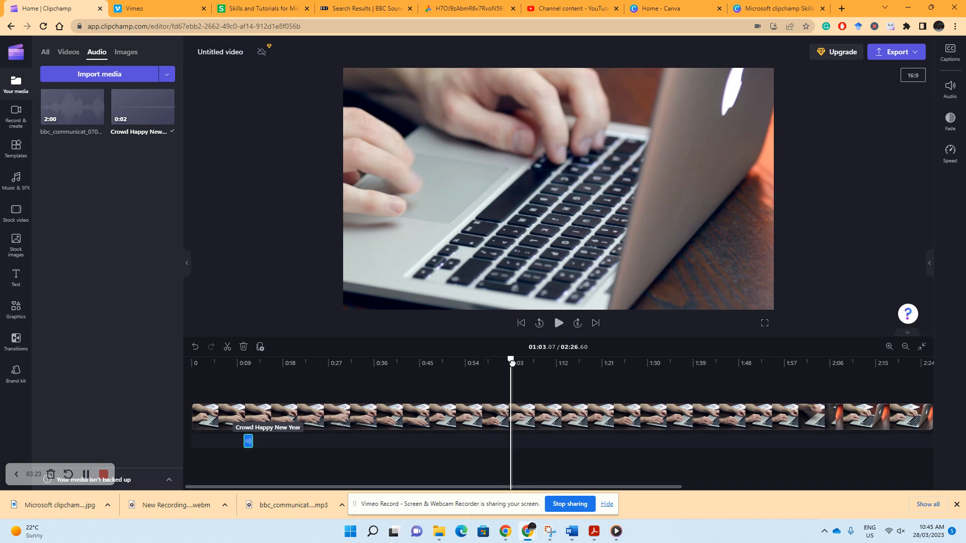
left_click_drag(513, 361, 502, 361)
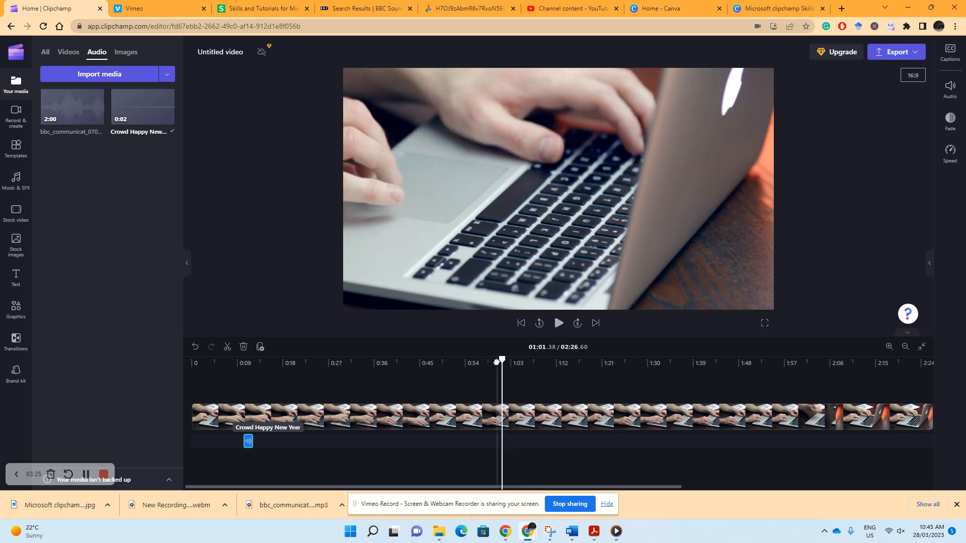
left_click(227, 347)
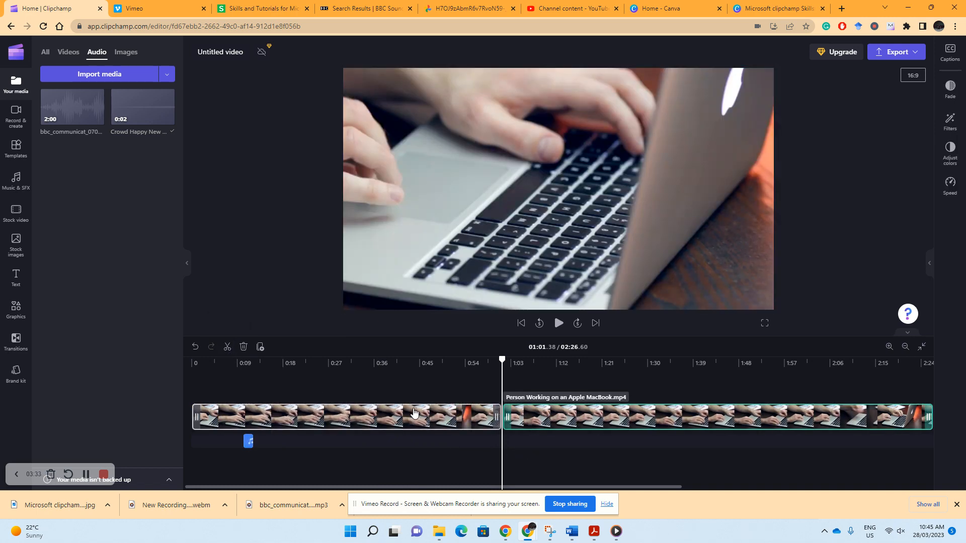
Add bbc_communicat_07042077.mp3 beneath the video from about 33 seconds, split it at the playhead, and delete the part after the split.
left_click_drag(91, 108, 390, 448)
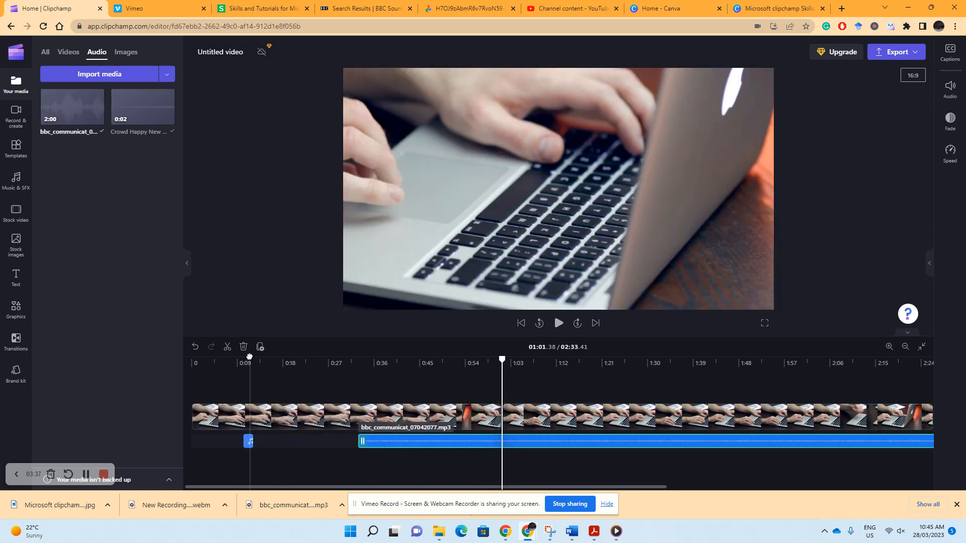
left_click(228, 347)
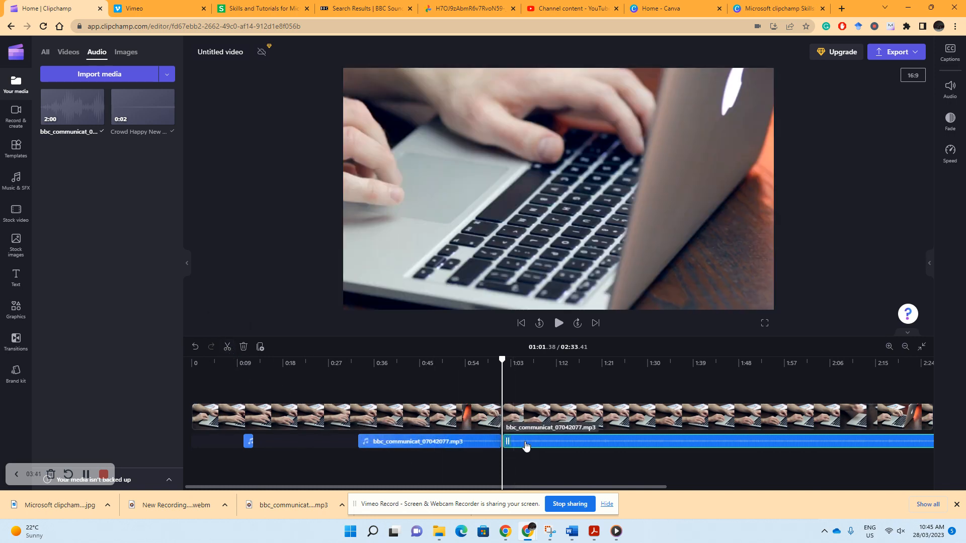
key("Delete")
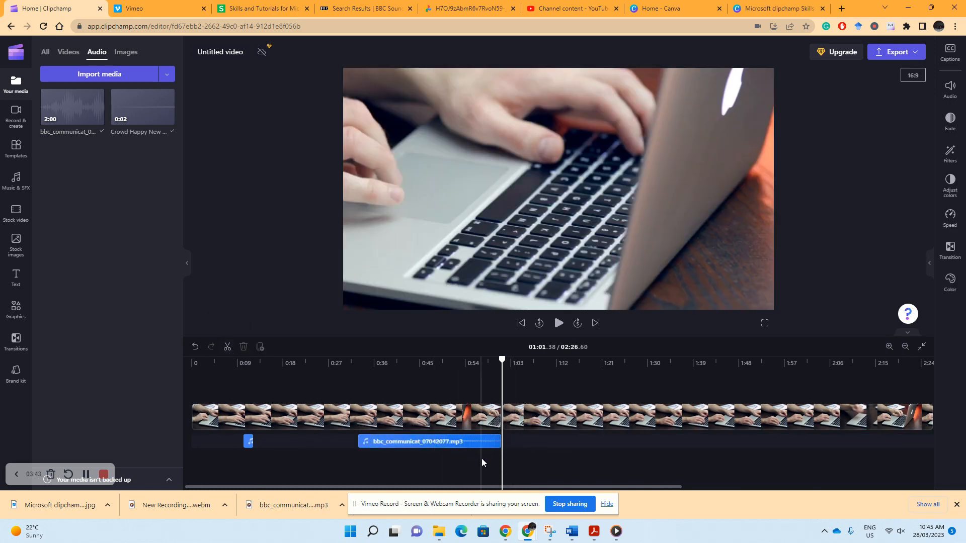
Position the playhead at 45.09 seconds and extend the end of the bbc_communicat_07042077.mp3 clip to about 2:11.
left_click(423, 442)
left_click(429, 441)
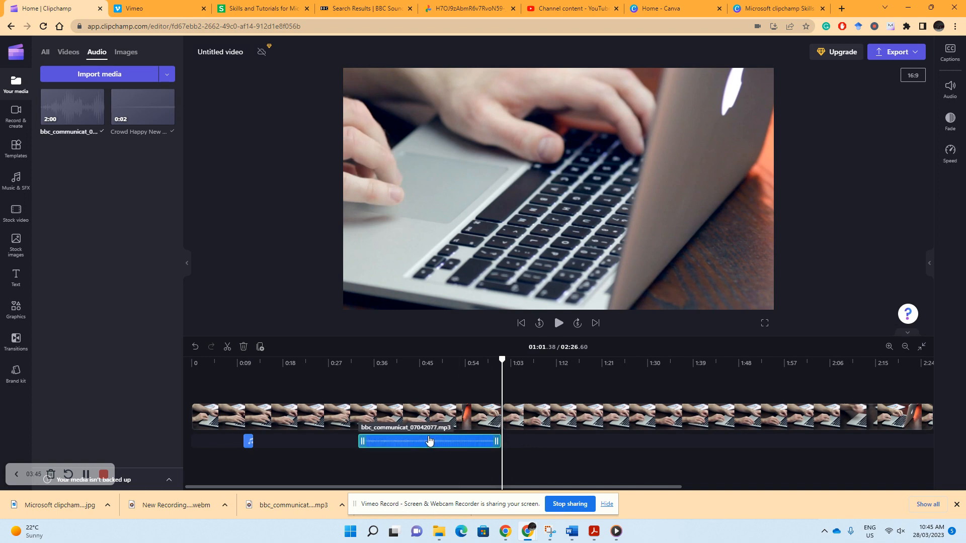
left_click(420, 366)
left_click(435, 414)
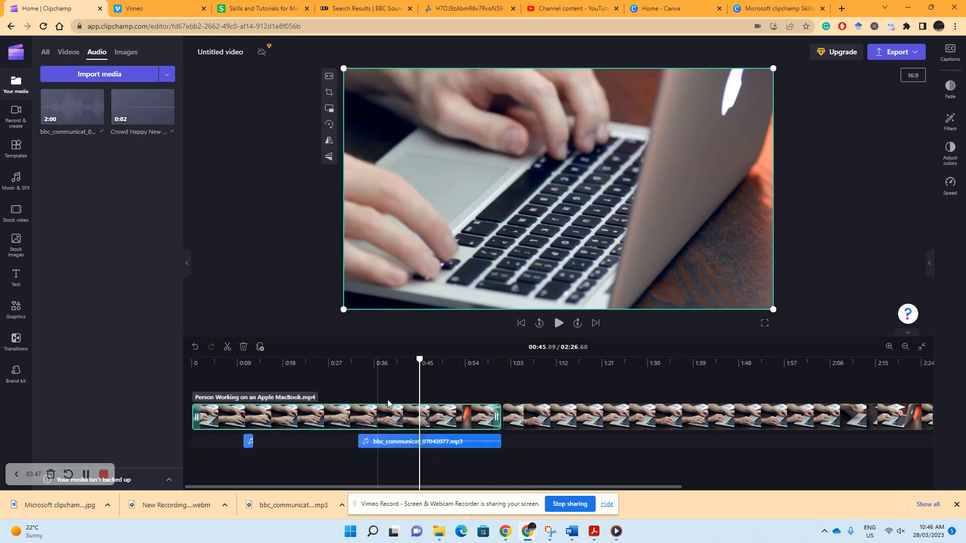
left_click(479, 442)
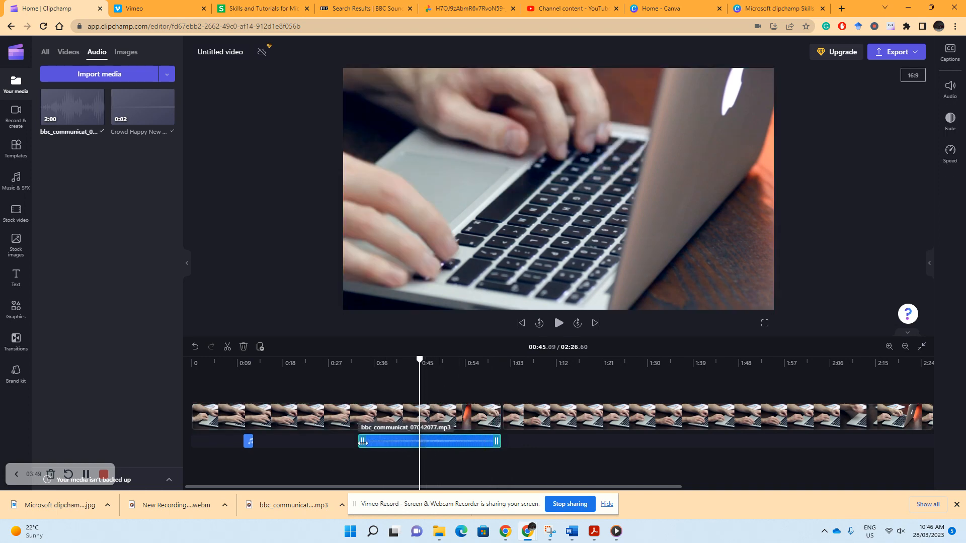
left_click_drag(496, 441, 851, 442)
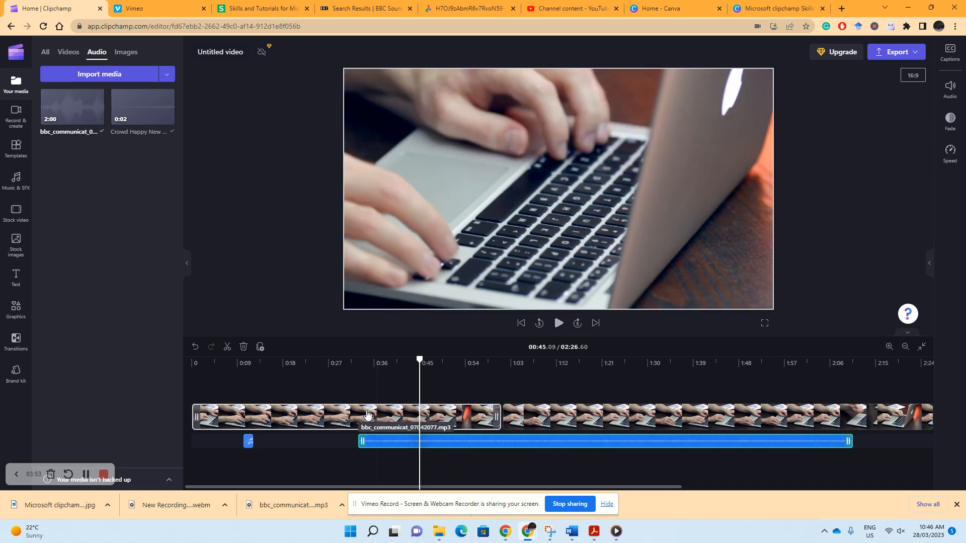
Try to extend the end of the Crowd Happy New Year clip to about 21 seconds.
left_click(425, 415)
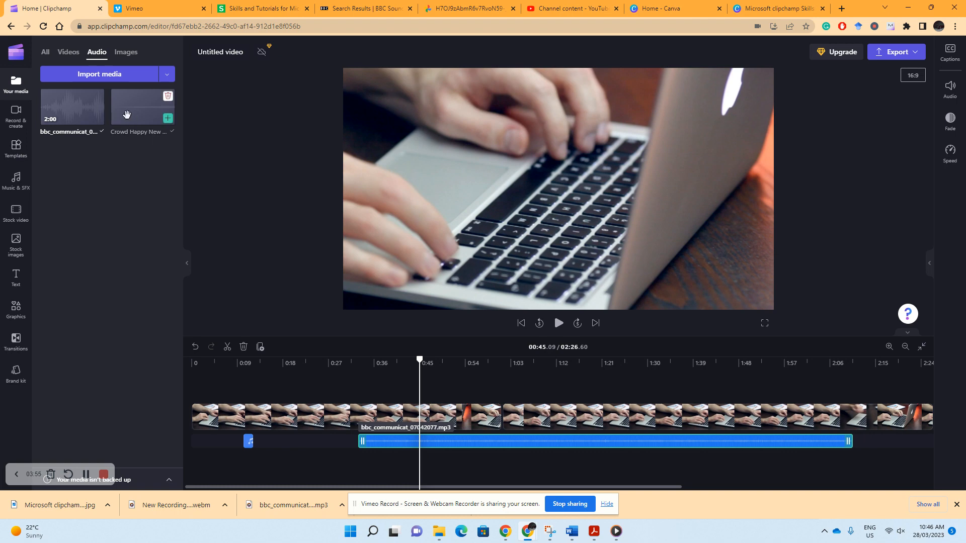
left_click(248, 441)
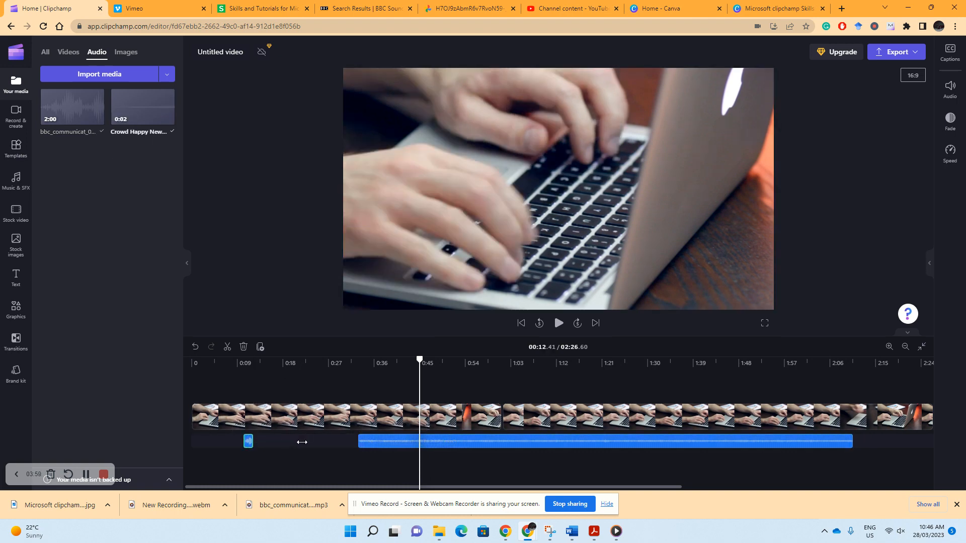
left_click_drag(302, 442, 303, 443)
Shorten the bbc_communicat_07042077.mp3 clip so it ends at about 1:55.
left_click(422, 444)
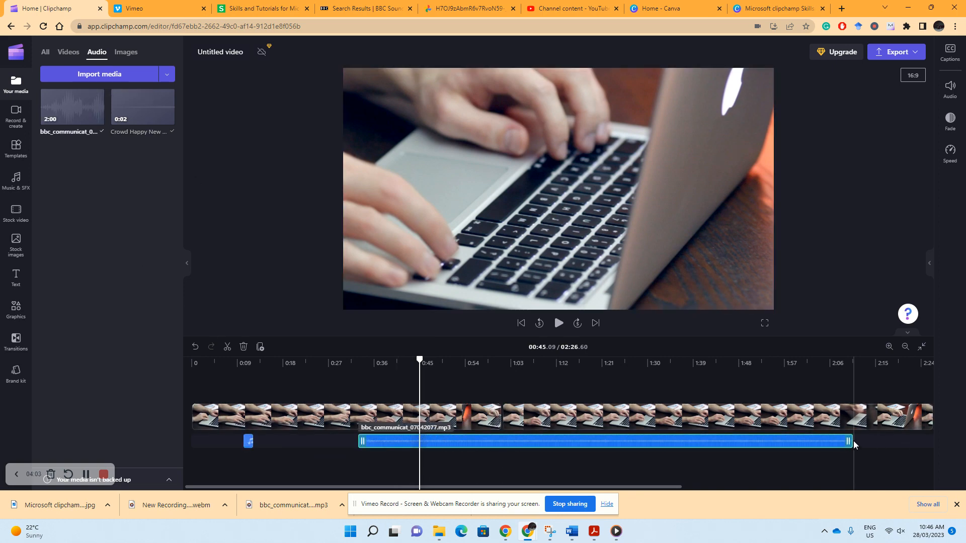
left_click_drag(854, 445, 768, 441)
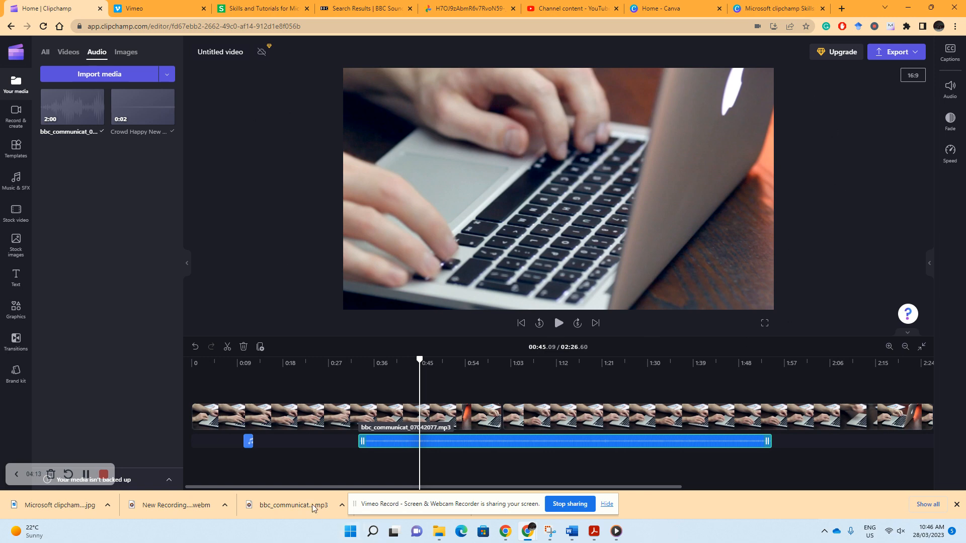
Position the playhead at 11.52 seconds and trim a sliver off the start of the first video segment.
left_click(250, 373)
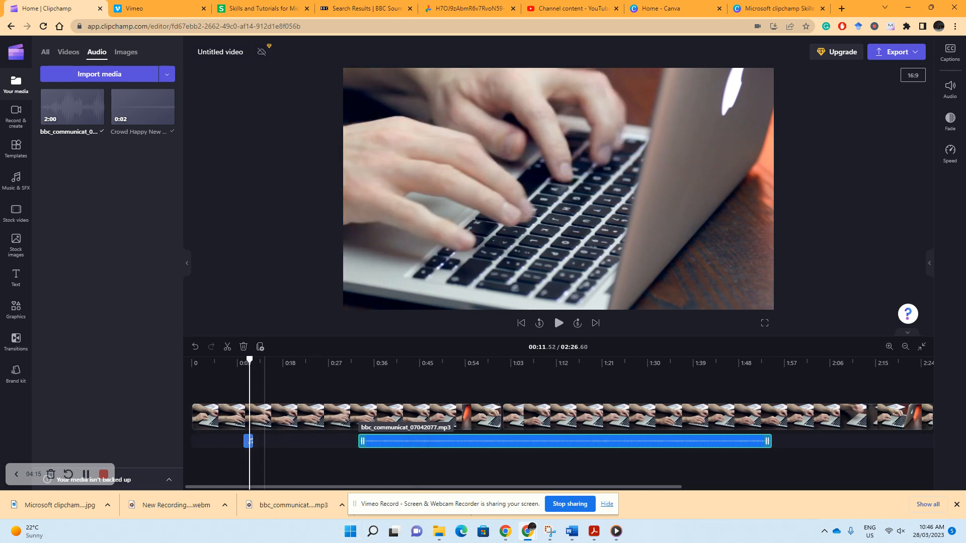
left_click(890, 347)
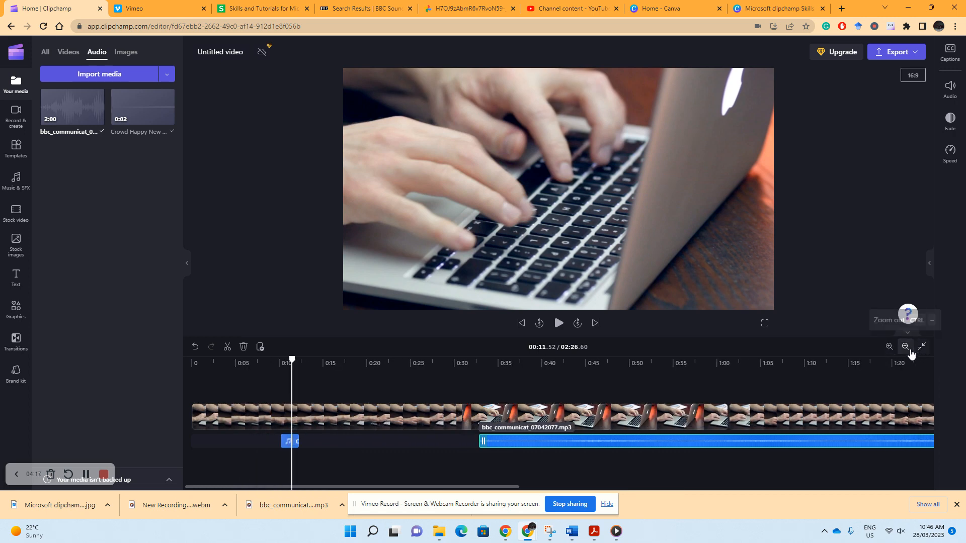
left_click(907, 350)
left_click(908, 351)
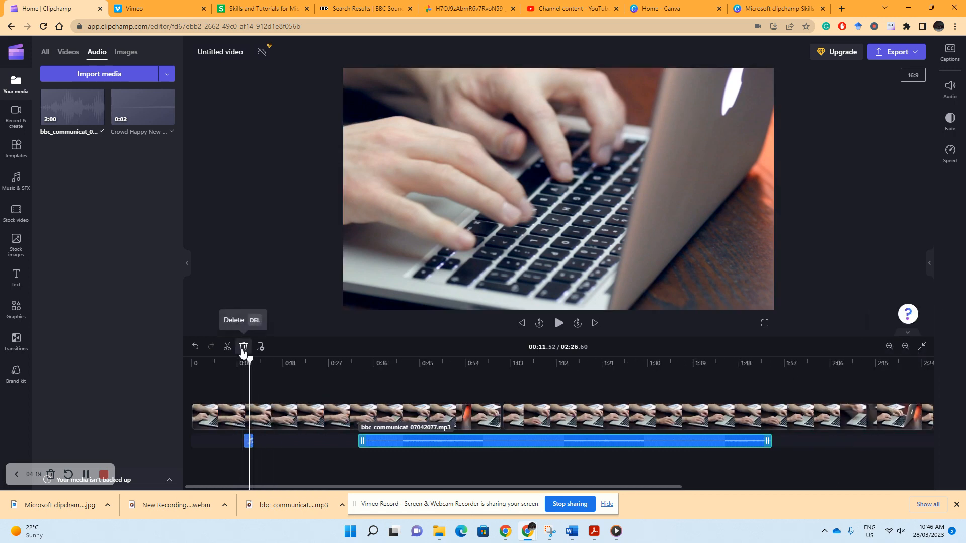
left_click(193, 412)
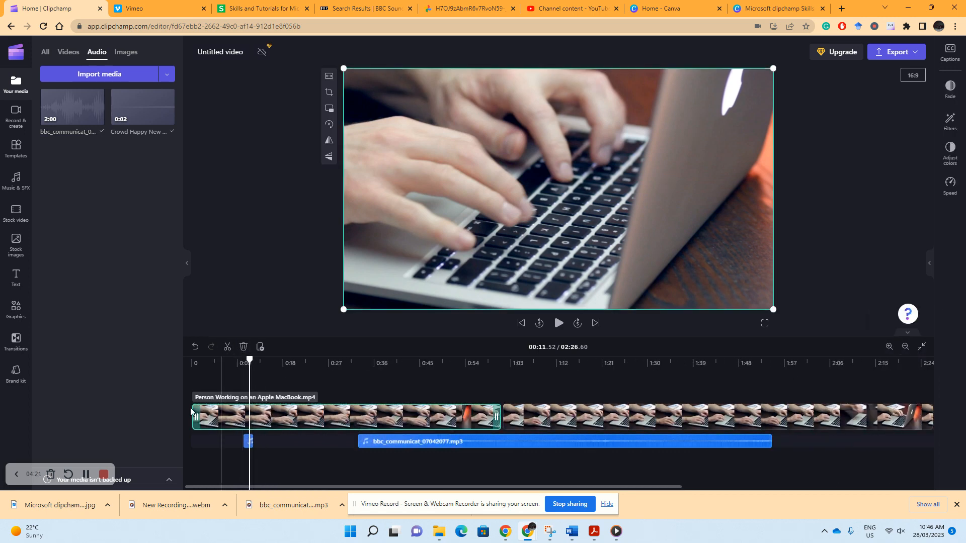
mouse_move(195, 411)
left_mouse_down()
mouse_move(220, 411)
mouse_move(190, 411)
mouse_move(199, 411)
left_mouse_up()
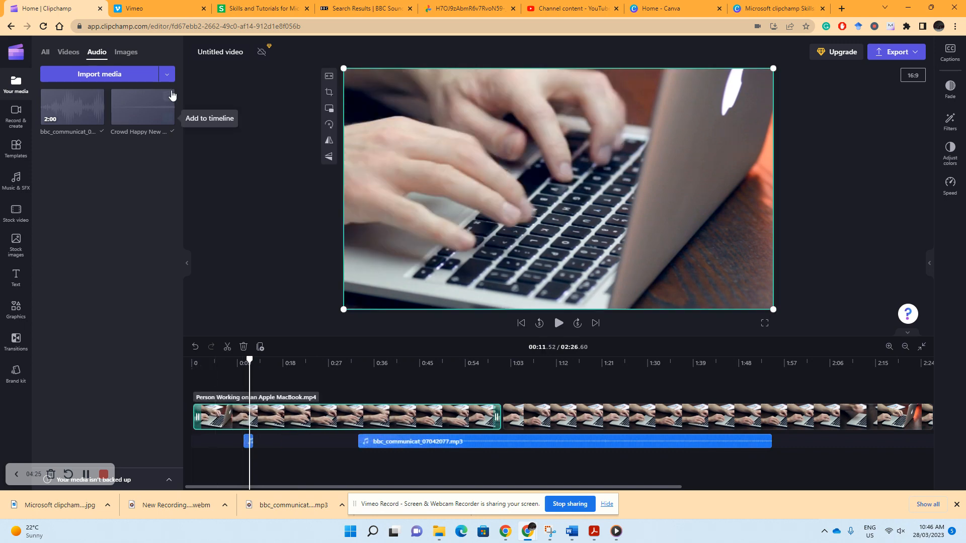